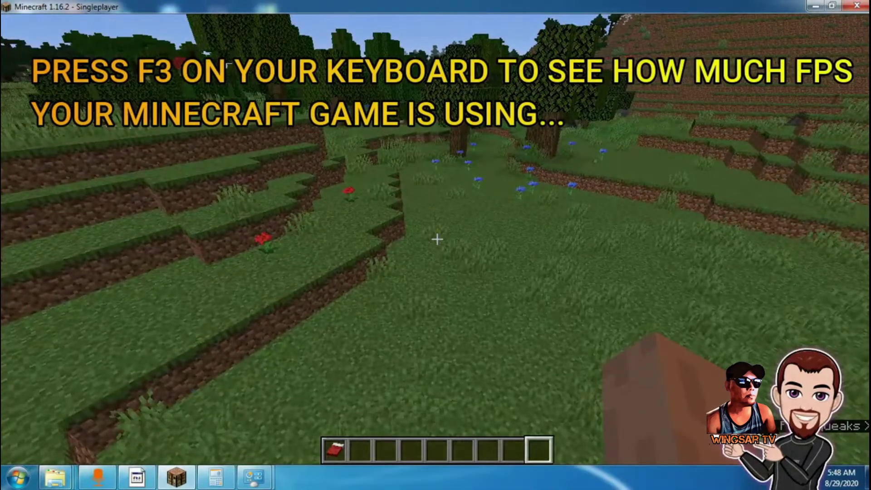
Show the debug overlay, walk around the plains to check the game's frame rate, and hide the overlay again.
key(F3)
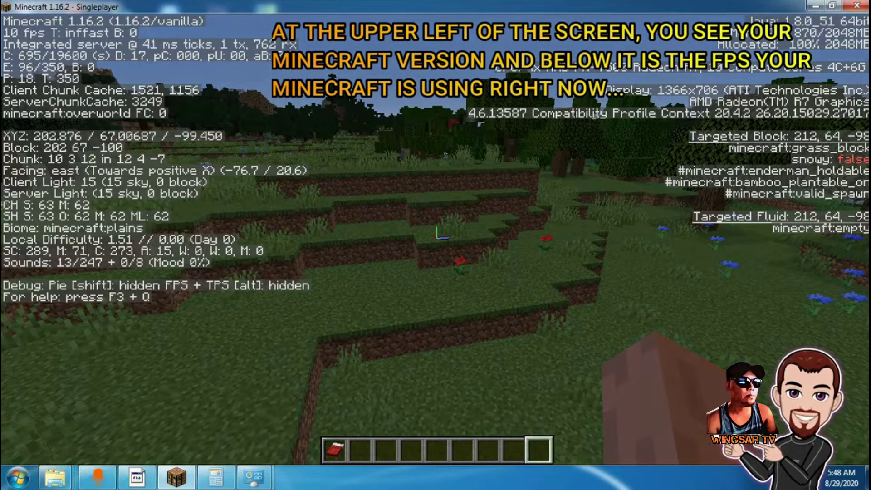
key(w)
key(w)
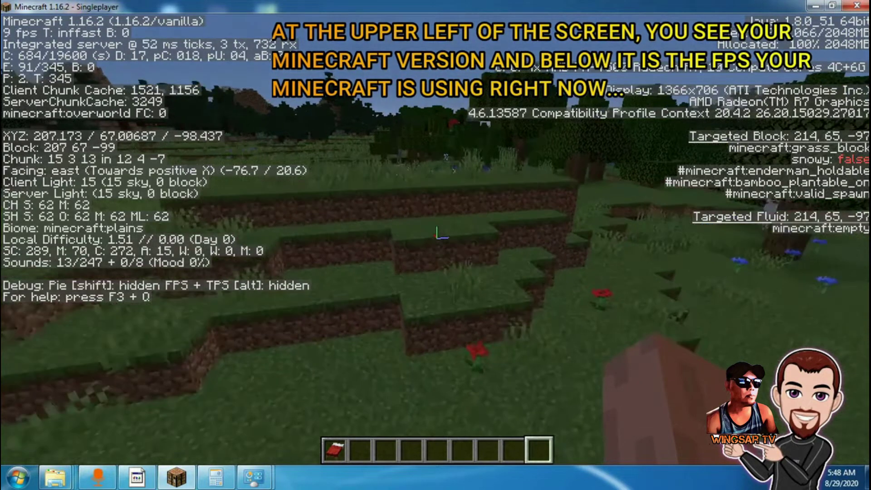
key(s)
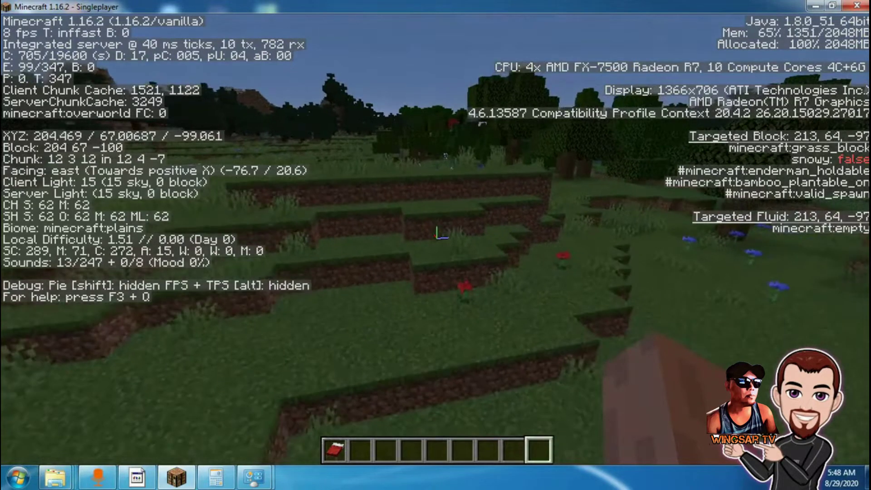
key(d)
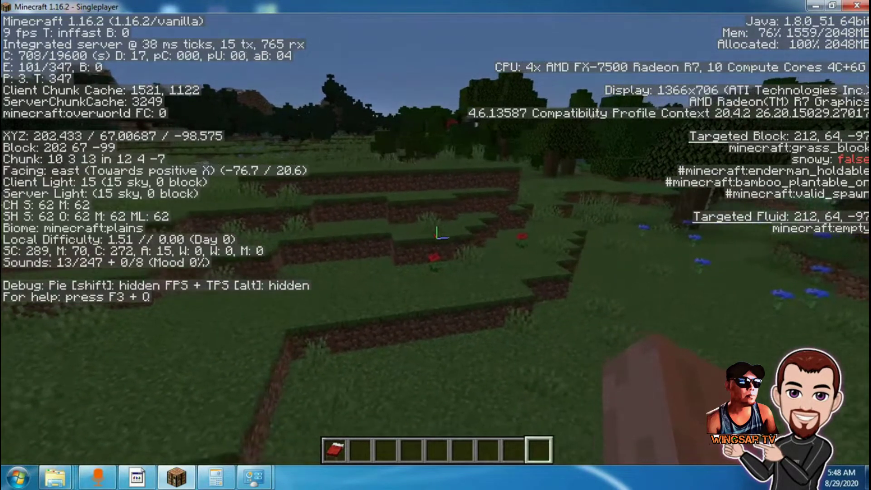
key(w)
key(d)
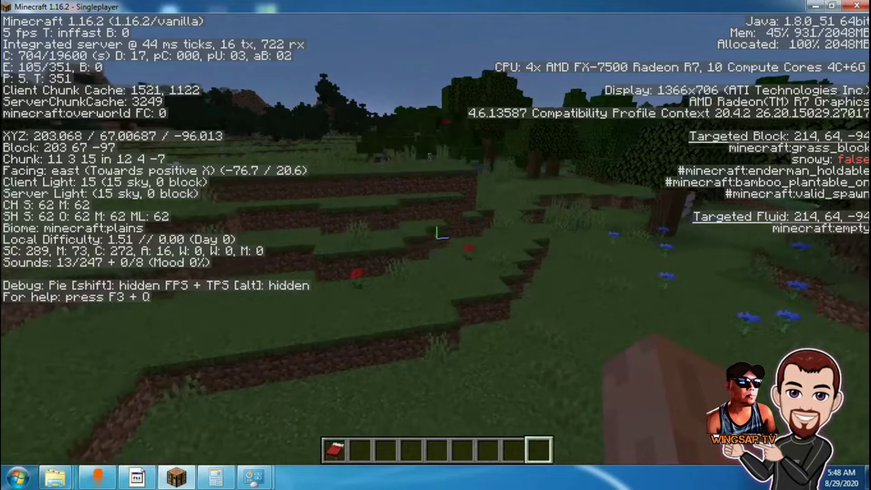
key(w)
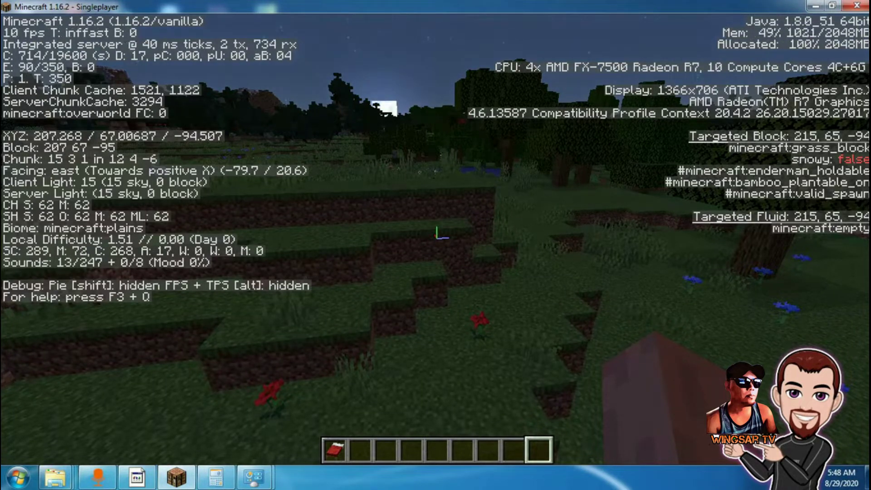
key(F3)
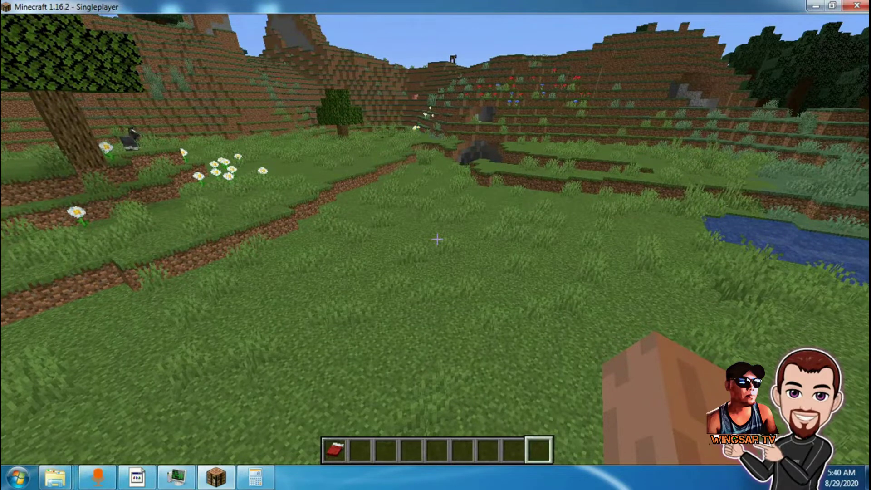
Switch from the game to the desktop and open Windows Task Manager, moving its window closer to the screen's centre.
key(super+d)
click(621, 240)
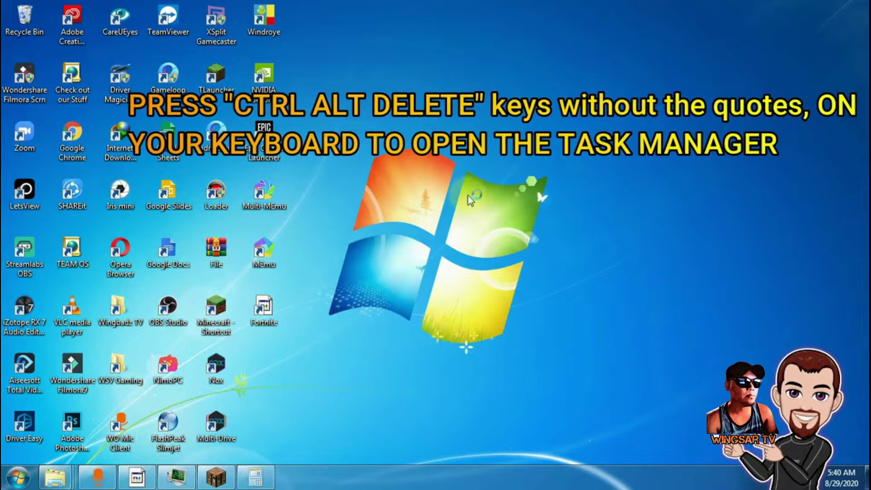
key(ctrl+alt+Delete)
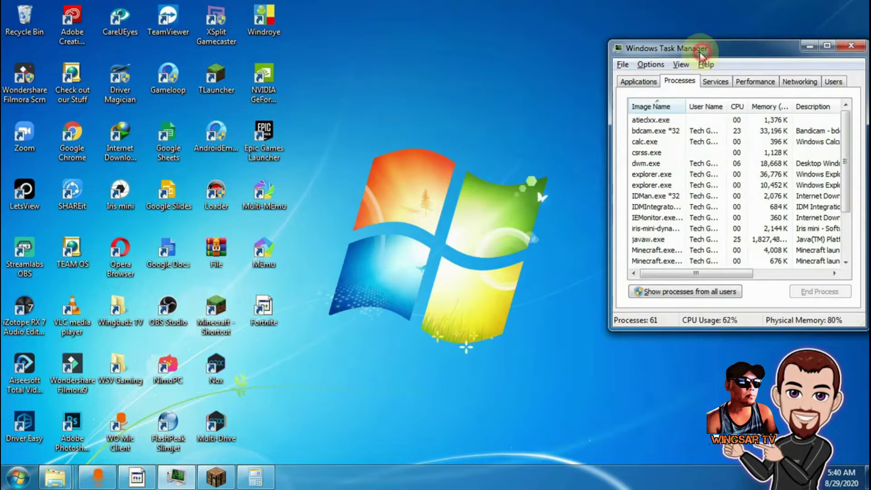
drag(703, 51, 603, 53)
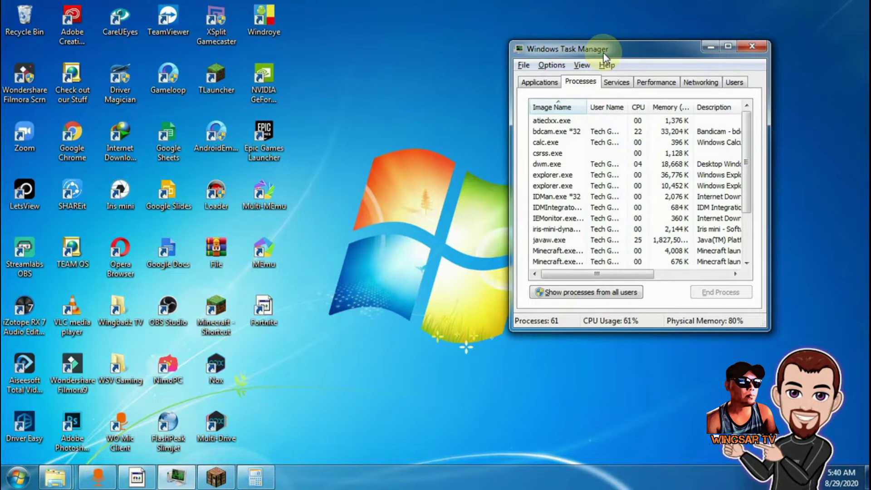
drag(603, 53, 573, 47)
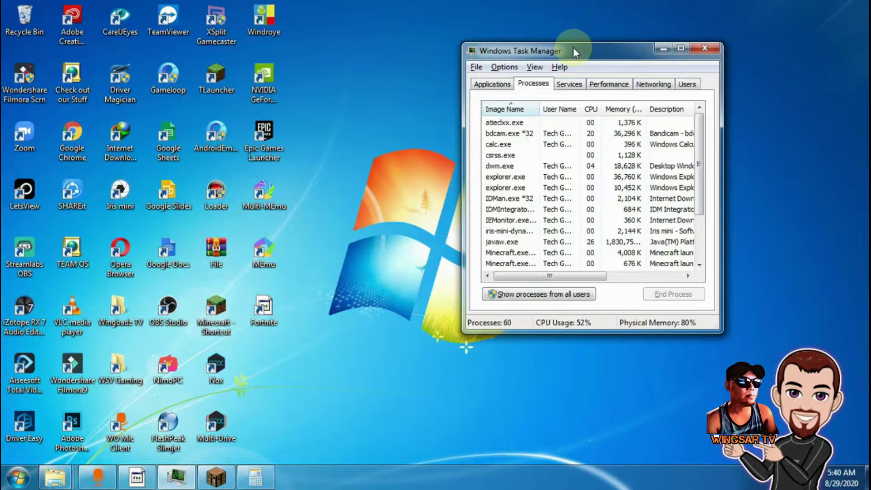
drag(572, 47, 528, 49)
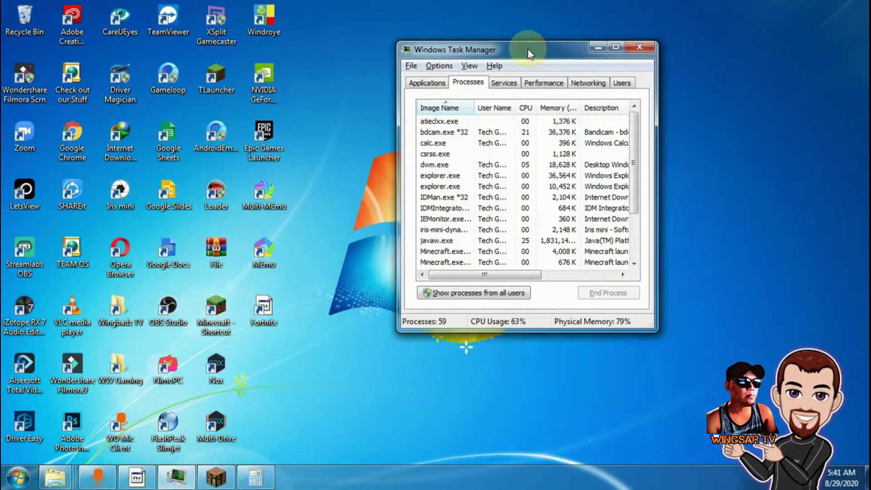
Set the priority of the javaw.exe process to High and accept the priority change.
click(426, 82)
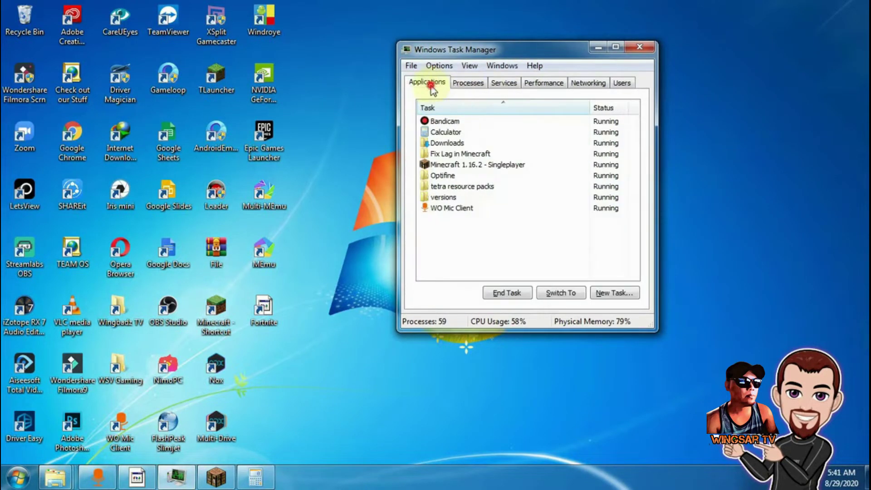
click(476, 88)
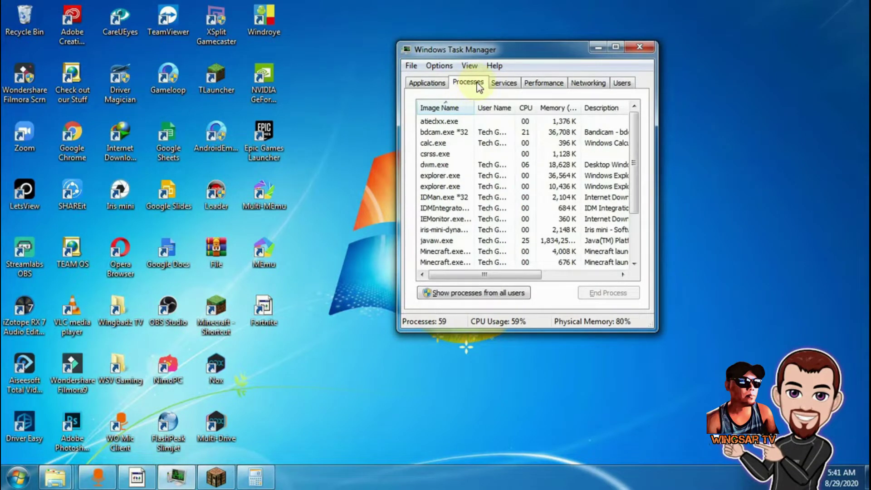
scroll(449, 181, down, 1)
click(440, 208)
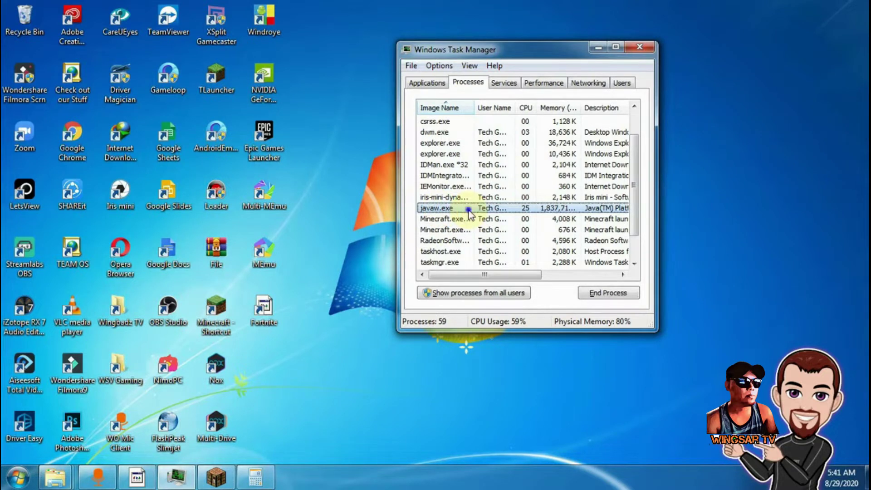
right_click(469, 211)
mouse_move(496, 314)
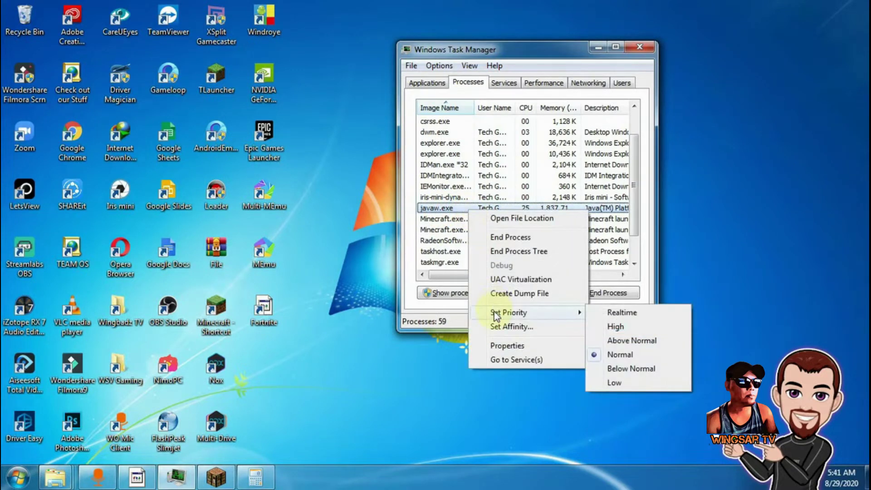
click(616, 327)
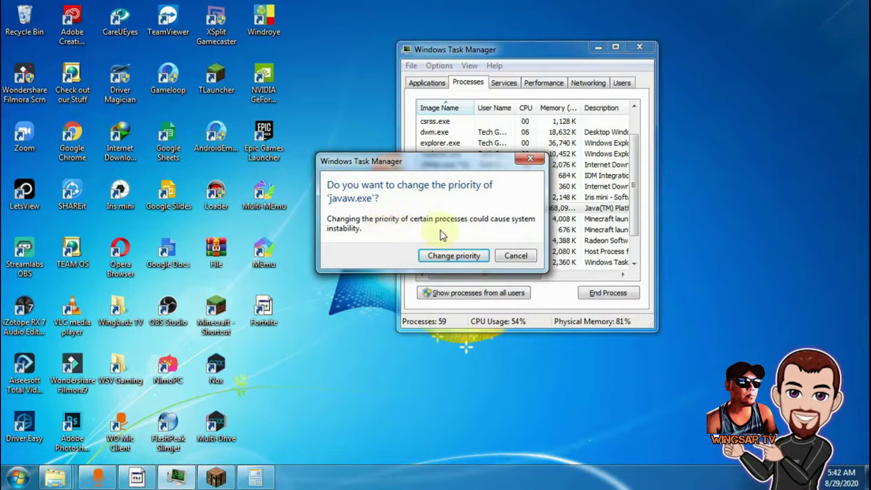
click(459, 254)
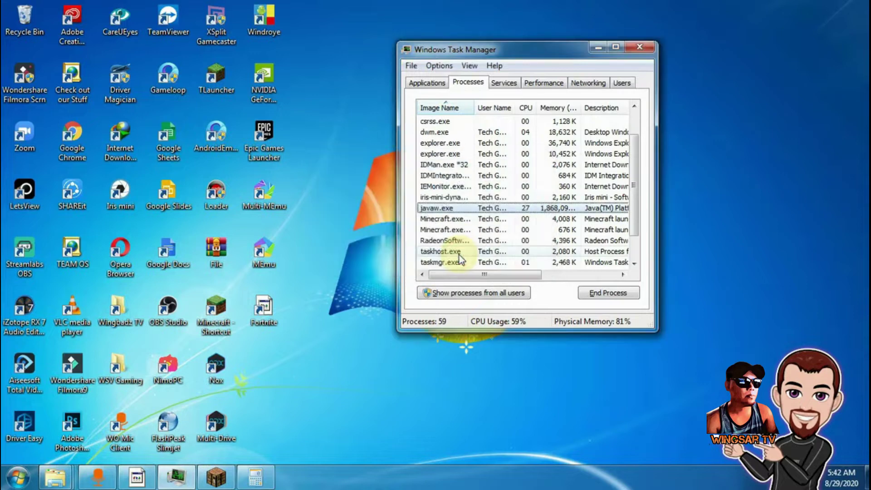
Check the priority setting of the javaw.exe process and minimize Task Manager.
click(463, 209)
right_click(463, 209)
mouse_move(496, 313)
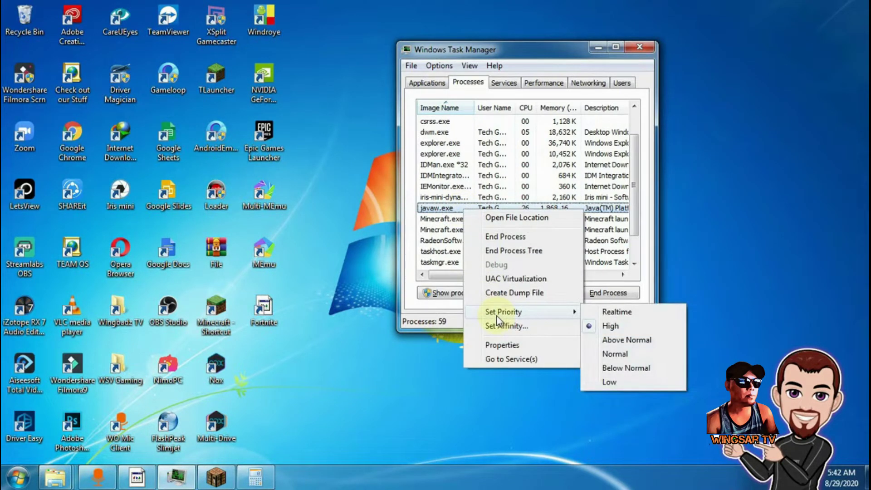
click(460, 210)
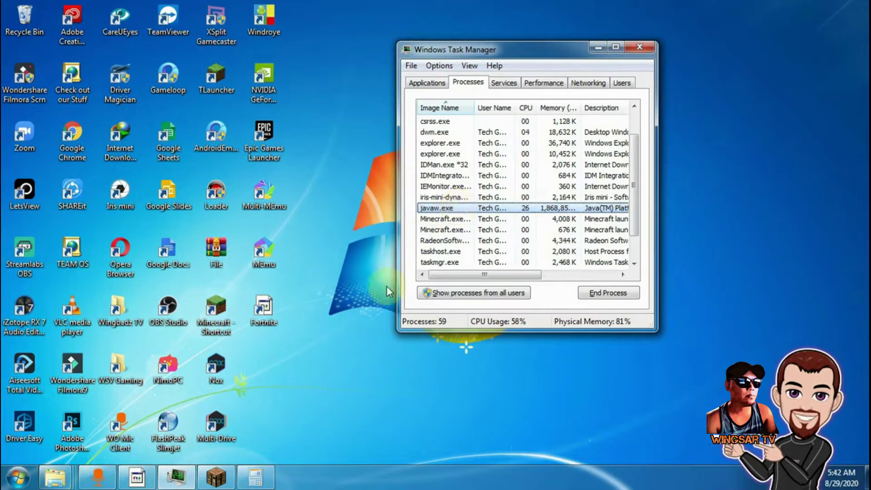
click(324, 389)
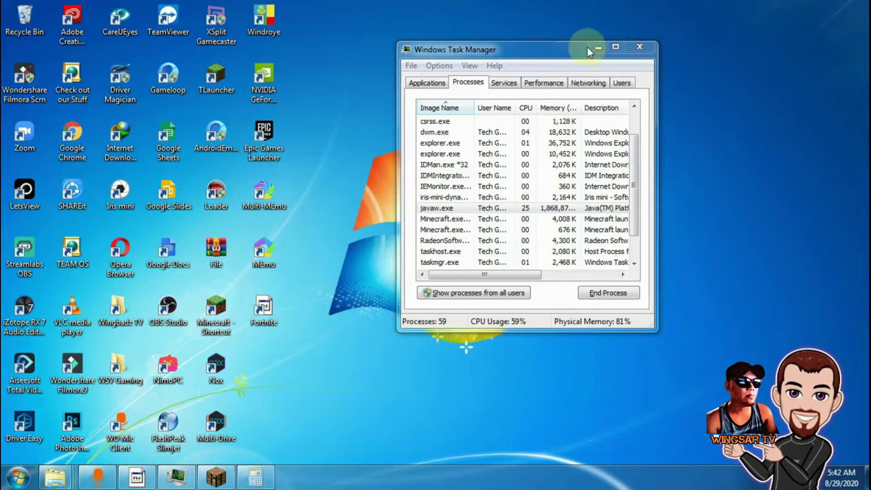
click(598, 47)
Search the Windows Control Panel for "java" and open the Java Control Panel.
key(super)
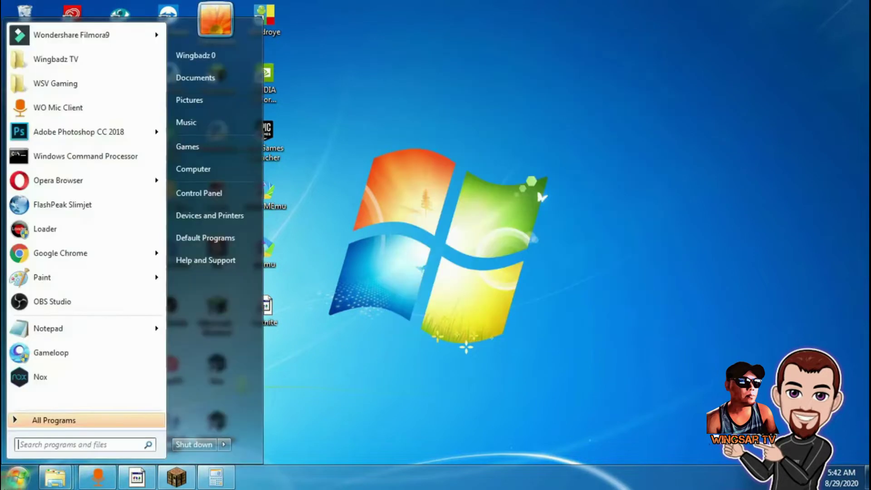
key(Escape)
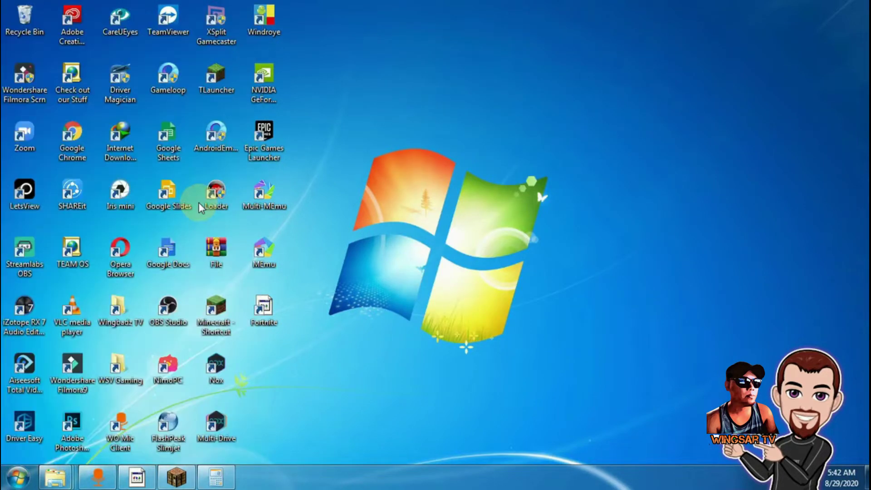
click(662, 92)
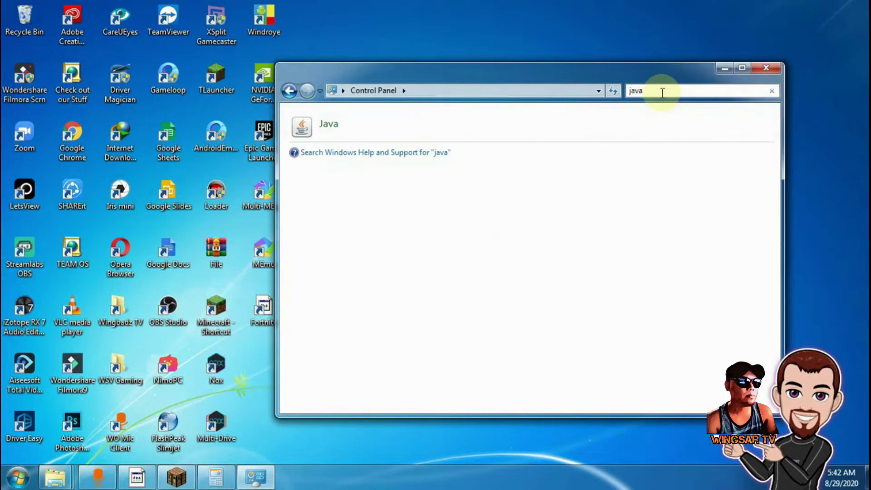
click(330, 129)
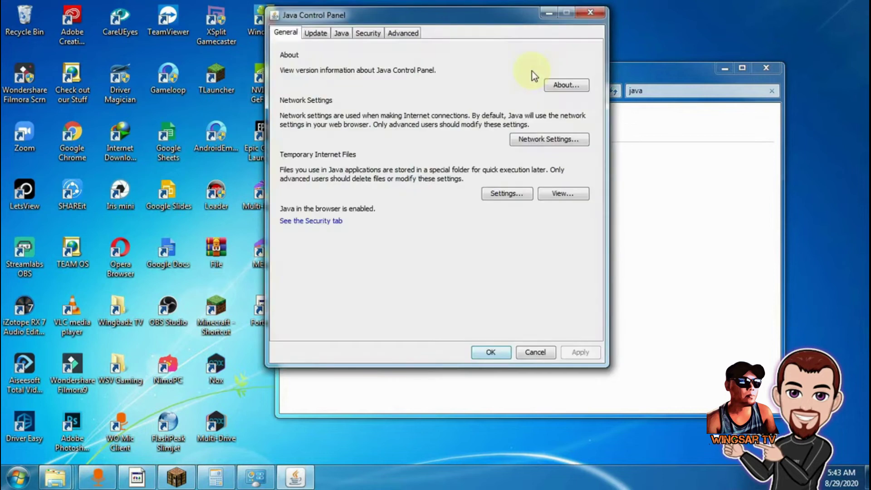
Open the Java Runtime Environment Settings and begin the 1.8 platform's runtime parameters with "-Xmx".
click(343, 33)
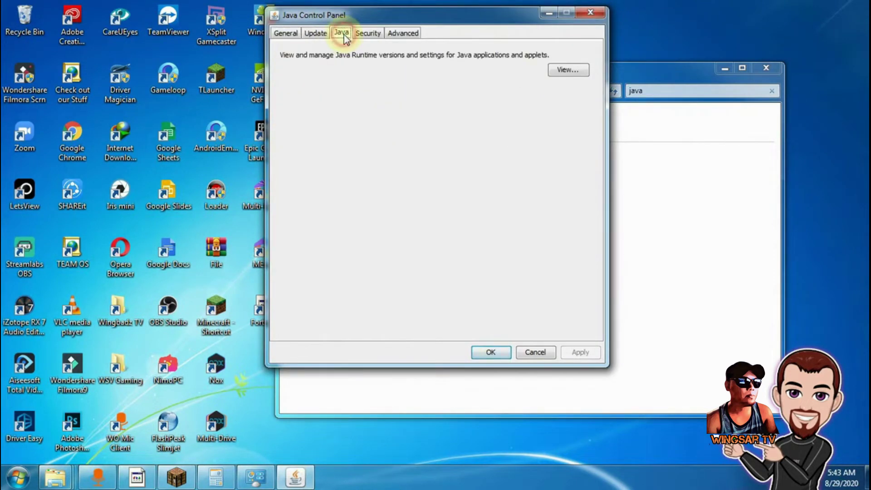
click(567, 70)
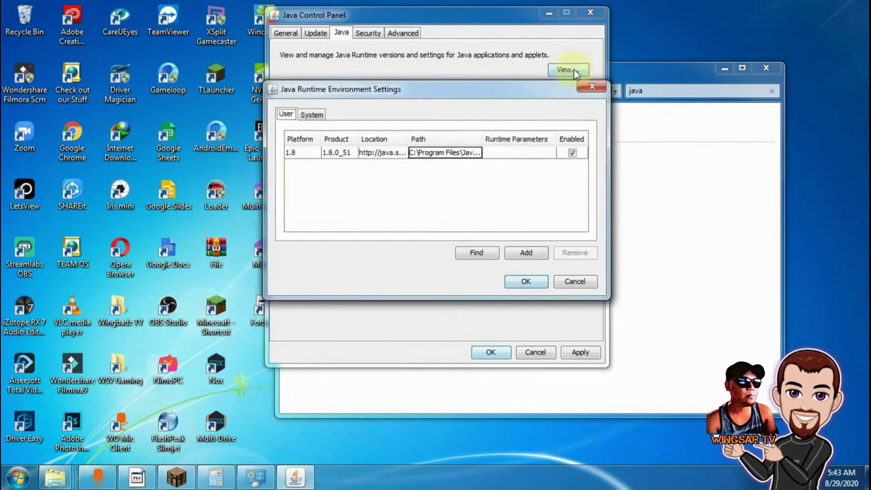
double_click(507, 153)
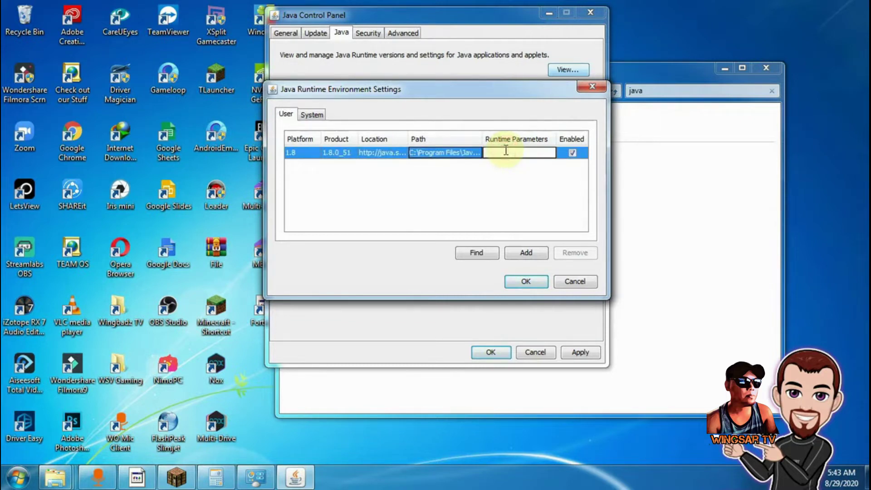
text(-Xmx)
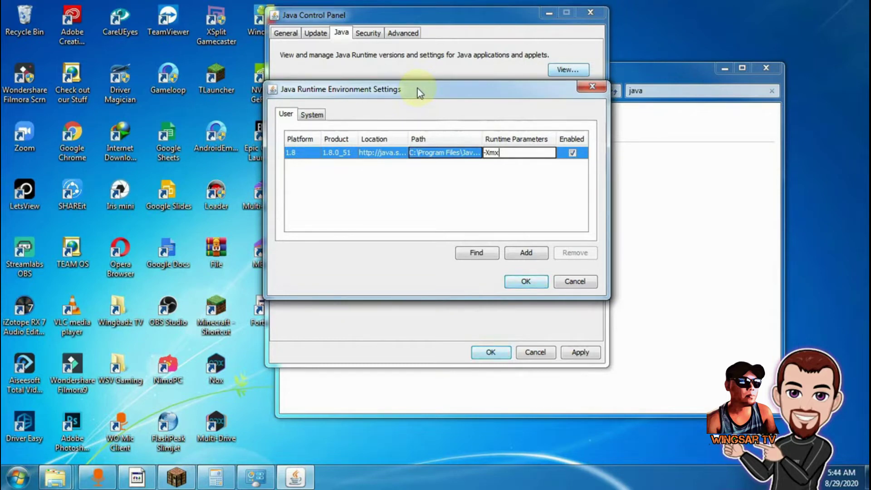
View the computer's system properties in a maximized window to check the installed RAM, and return to the Java Runtime Environment Settings.
click(5, 484)
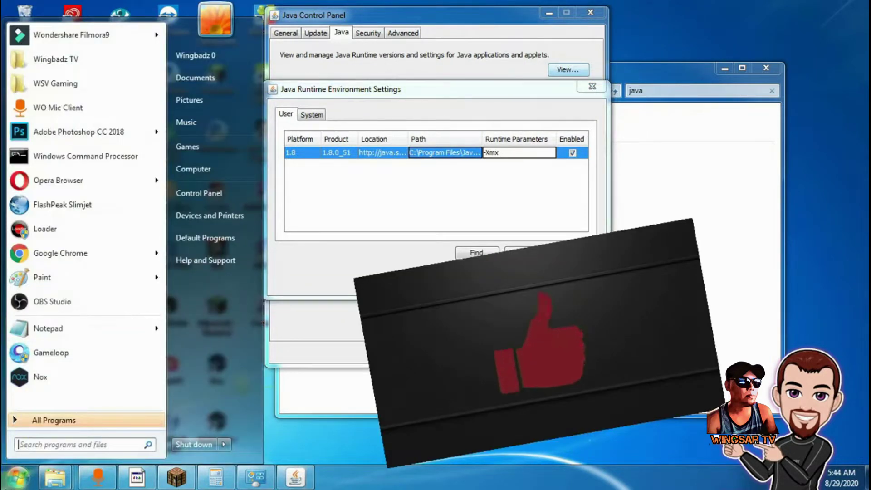
click(26, 484)
click(25, 485)
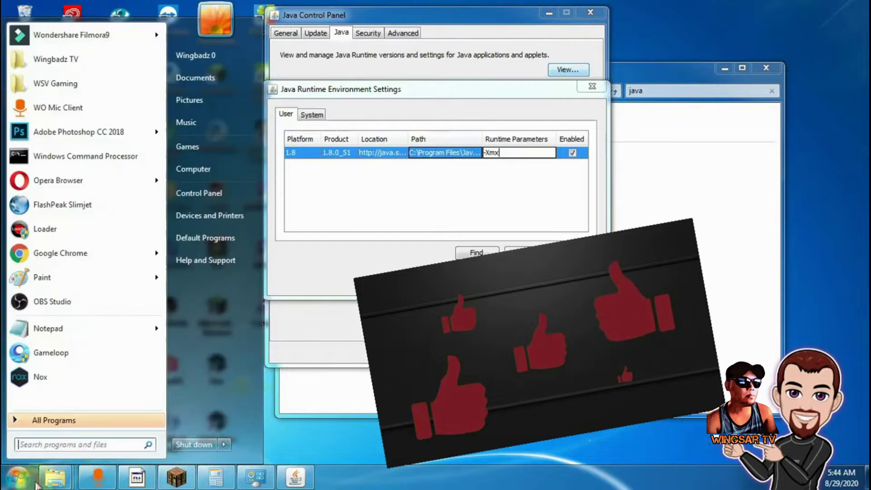
right_click(193, 168)
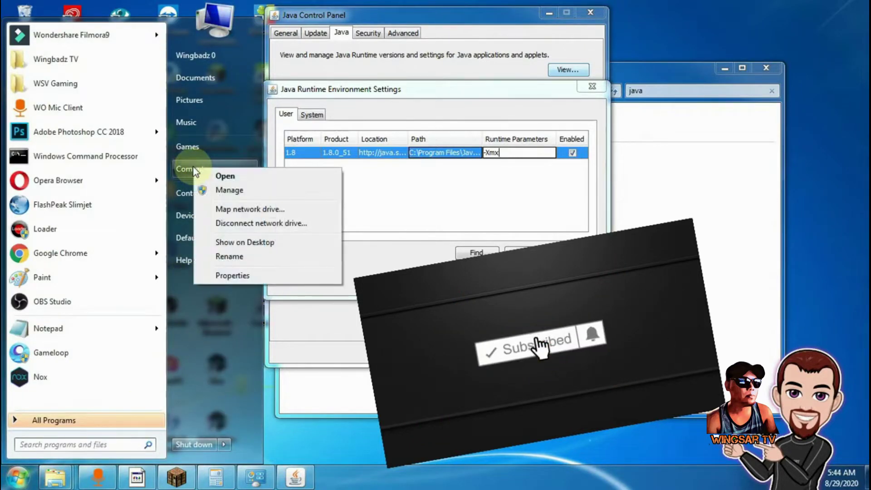
click(238, 281)
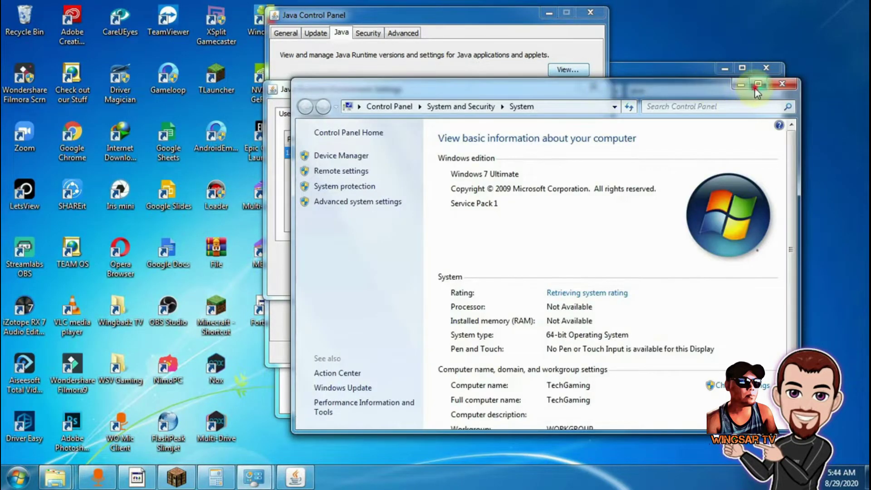
click(753, 85)
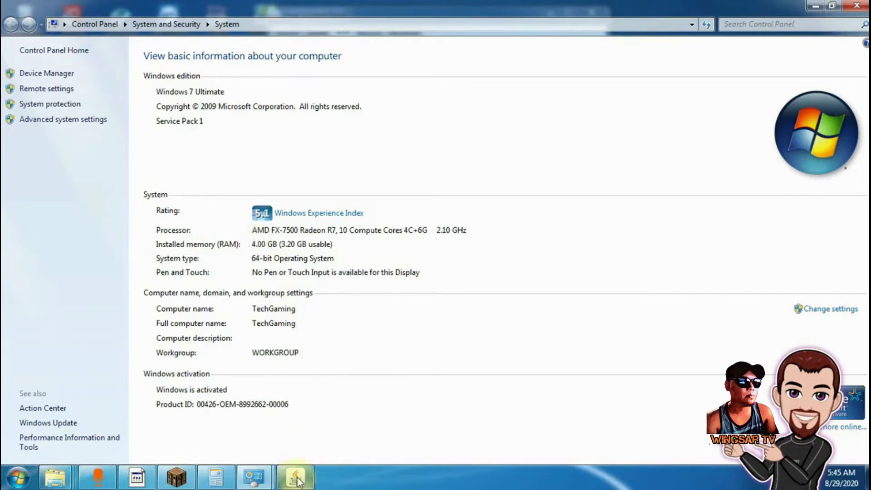
mouse_move(297, 483)
click(295, 403)
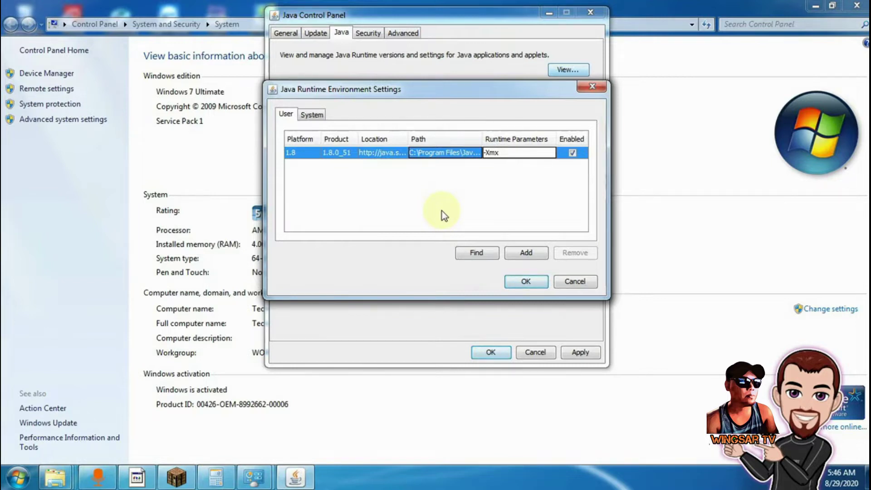
Complete the 1.8 platform's runtime parameter as "-Xmx2048", apply the change and close the Java Control Panel.
text(2048)
click(521, 282)
click(597, 352)
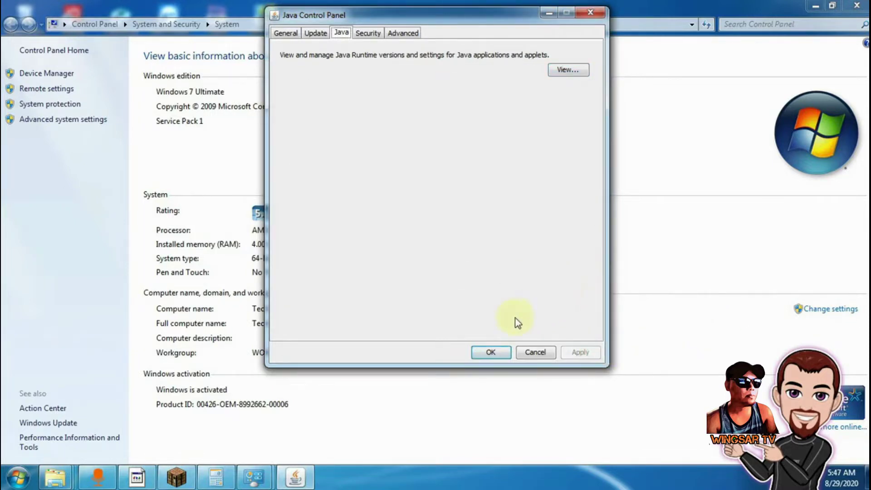
click(491, 352)
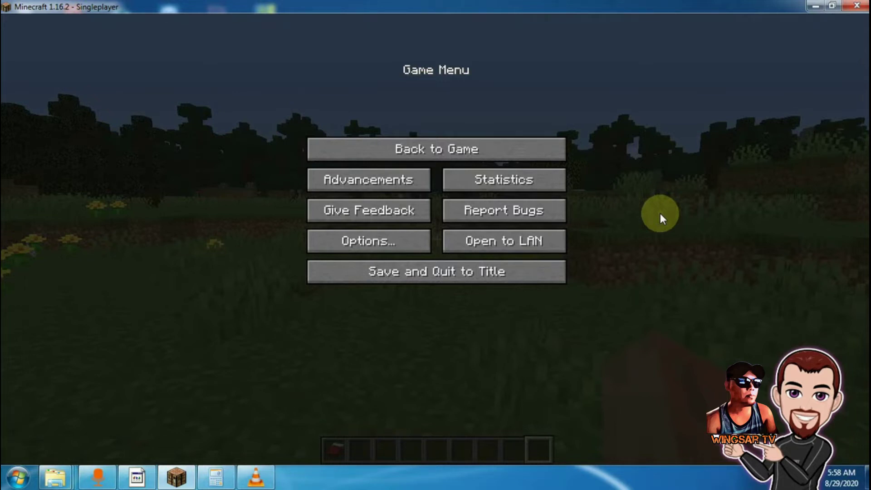
Open the Power Options under Hardware and Sound in the Windows Control Panel and select the High performance power plan.
click(17, 477)
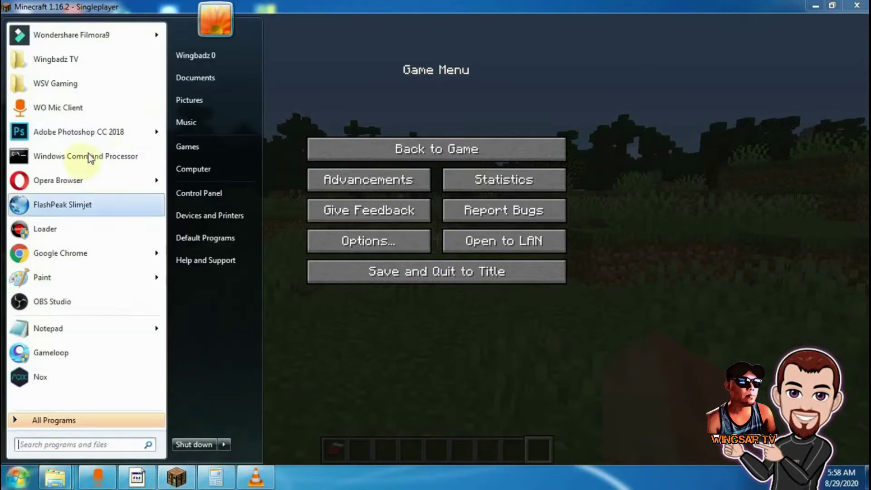
click(198, 195)
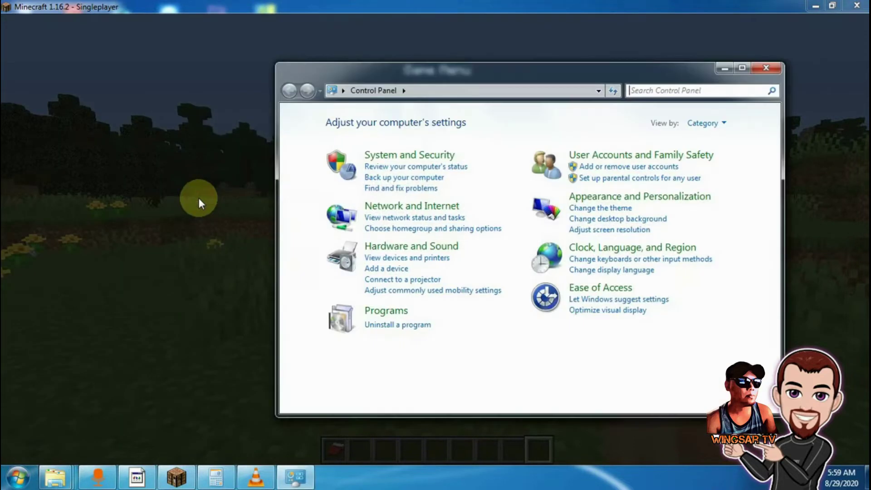
click(442, 250)
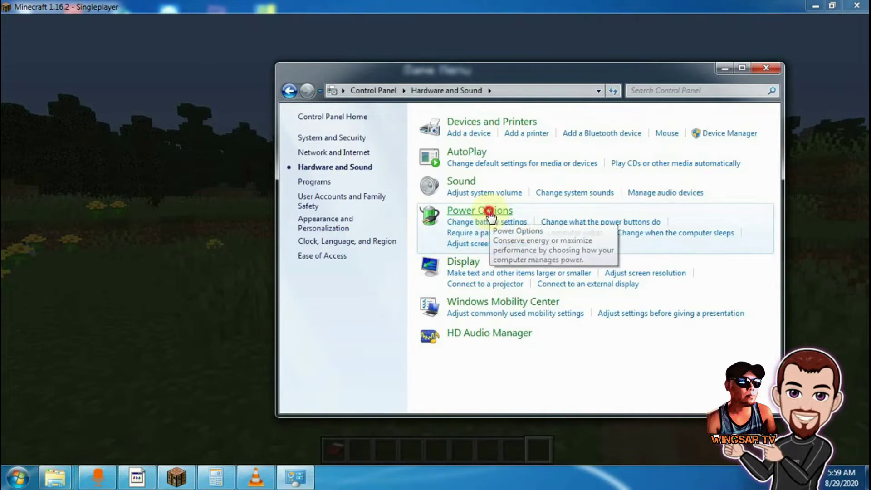
click(491, 215)
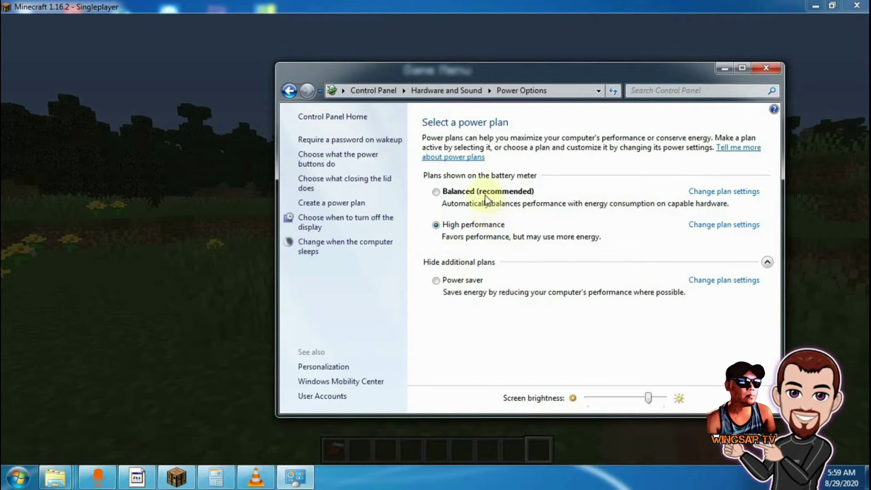
click(484, 195)
click(435, 225)
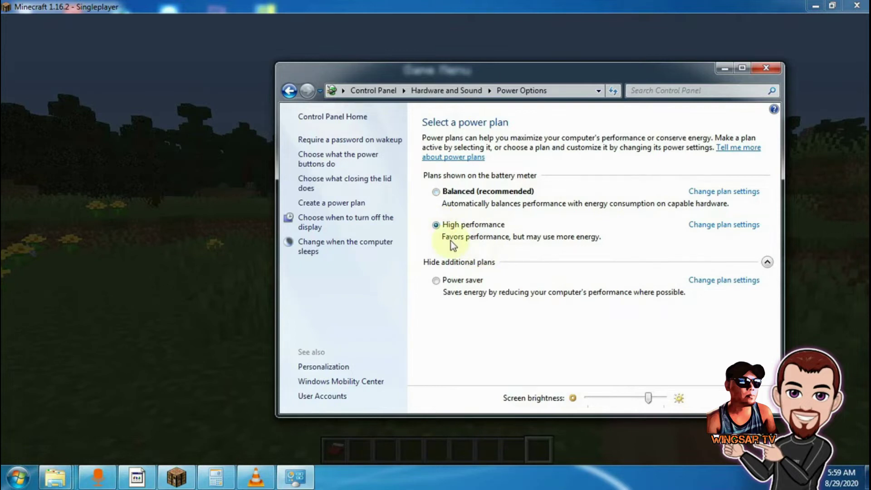